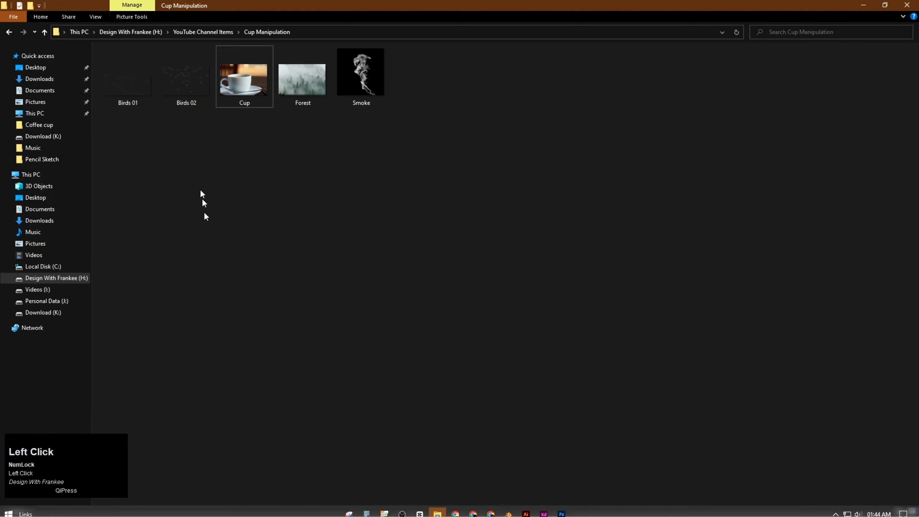
# Place the Forest image into the Cup document and scale it to about 68% over the cup's mouth
pyautogui.moveTo(291, 91); pyautogui.dragTo(403, 329)
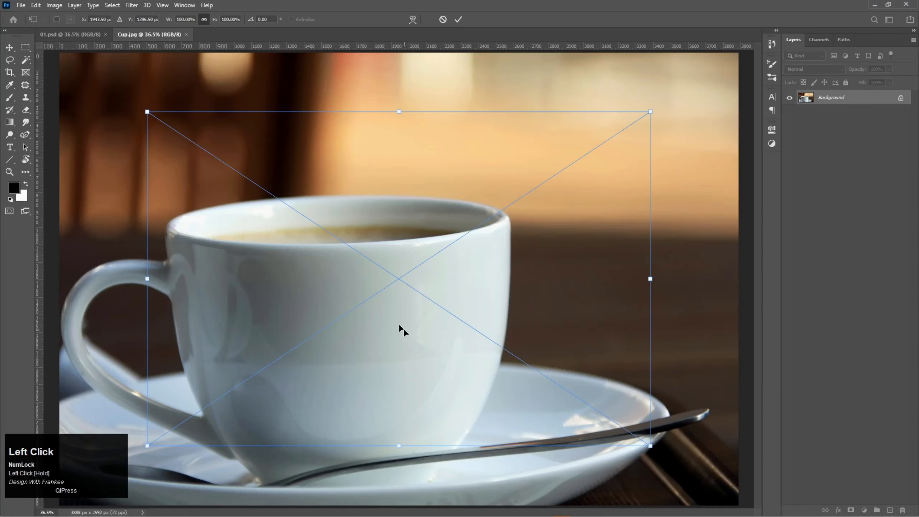
pyautogui.moveTo(650, 446); pyautogui.dragTo(492, 341)
pyautogui.moveTo(376, 291); pyautogui.dragTo(369, 209)
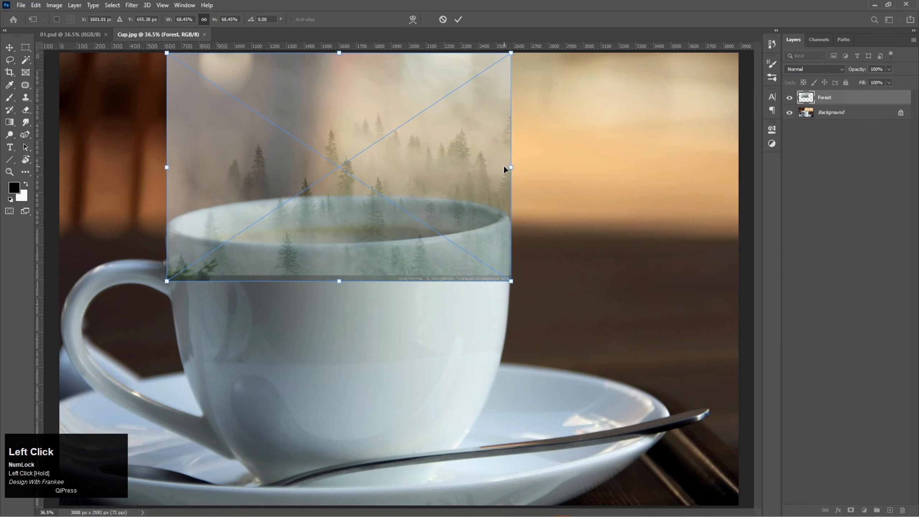
pyautogui.scroll(-1, 477, 202)
pyautogui.moveTo(399, 188); pyautogui.dragTo(398, 164)
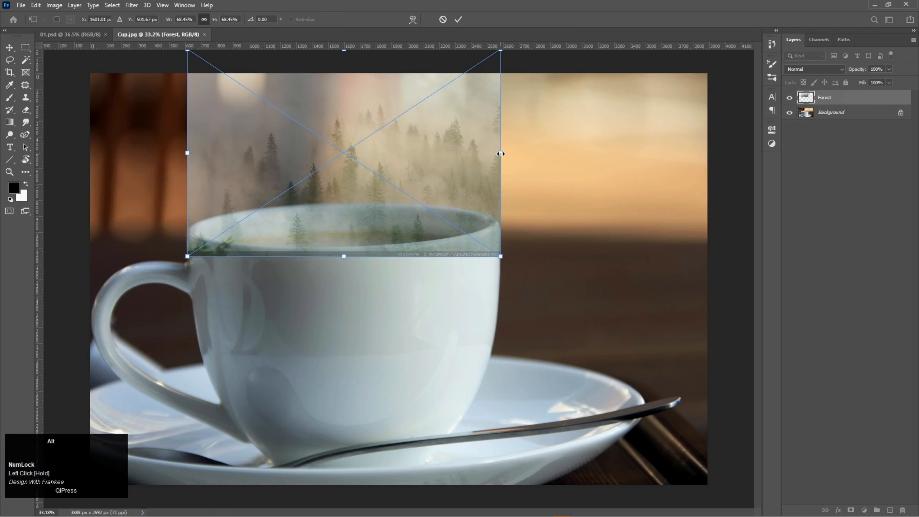
# Fine-tune the Forest image's scale to about 67.6% so it matches the cup rim's width, and align it over the rim
pyautogui.moveTo(500, 154); pyautogui.dragTo(497, 154)
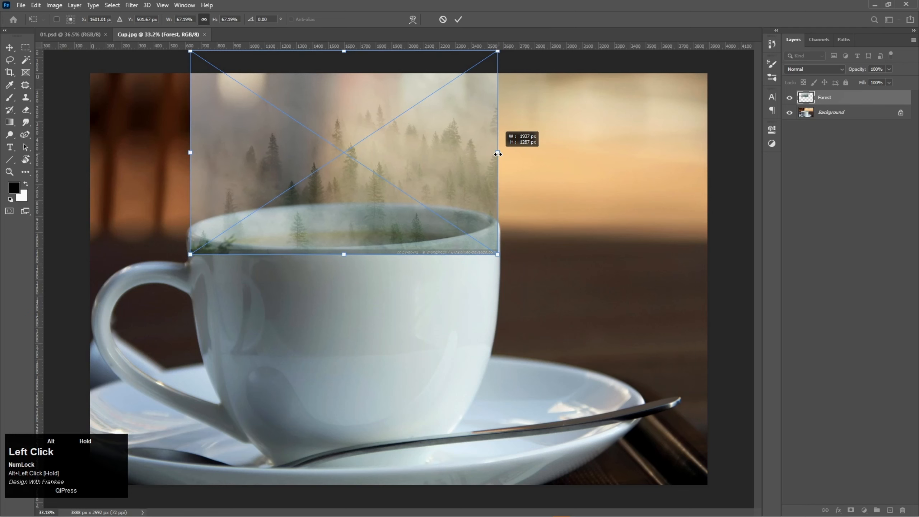
pyautogui.moveTo(431, 177); pyautogui.dragTo(431, 174)
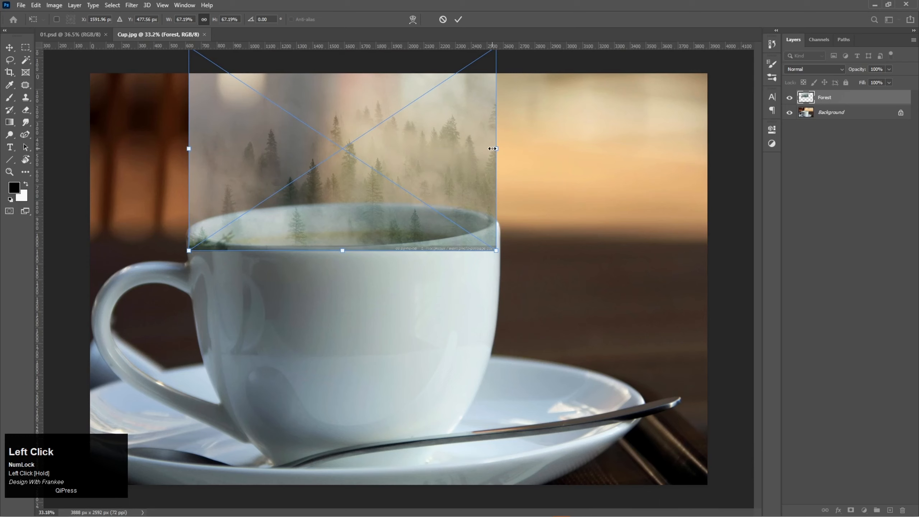
pyautogui.moveTo(494, 149); pyautogui.dragTo(497, 149)
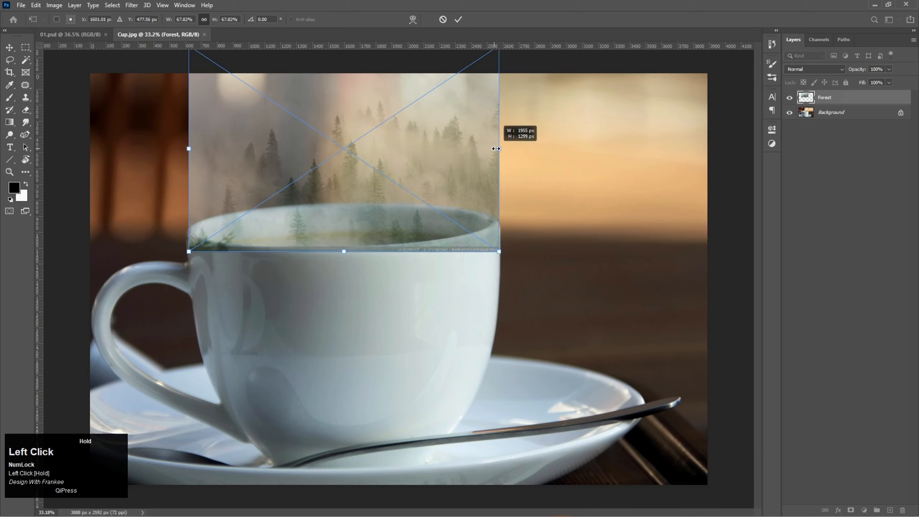
pyautogui.moveTo(497, 148); pyautogui.dragTo(496, 148)
pyautogui.moveTo(381, 176); pyautogui.dragTo(382, 180)
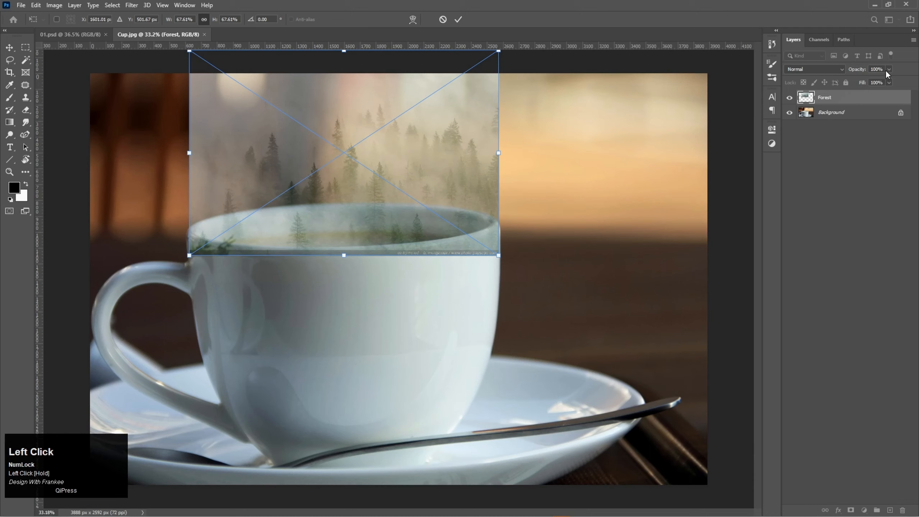
# Commit the Forest placement and lower the layer's opacity to 57%
pyautogui.click(880, 116)
pyautogui.click(883, 97)
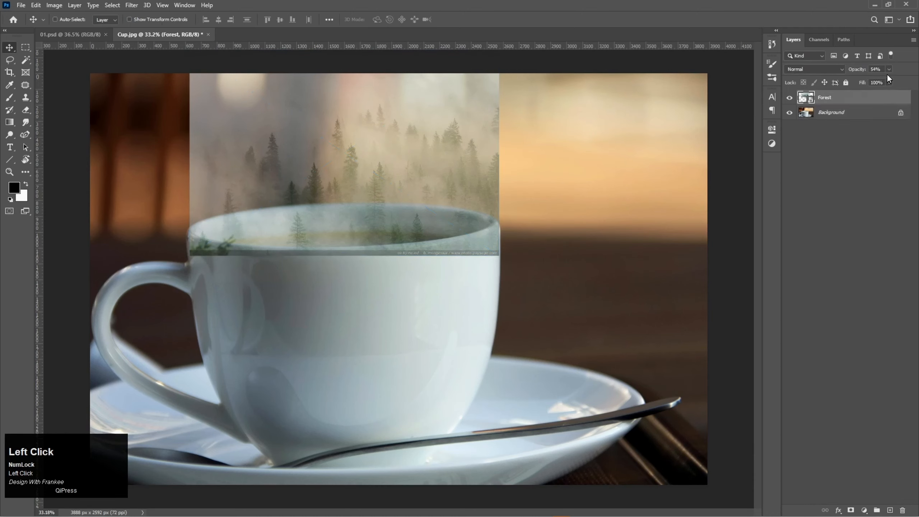
pyautogui.click(890, 69)
pyautogui.moveTo(883, 79); pyautogui.dragTo(885, 79)
# Add a layer mask to Forest and paint black with the Brush below the cup's right rim to hide the overlap
pyautogui.click(852, 510)
pyautogui.click(9, 97)
pyautogui.scroll(6, 347, 314)
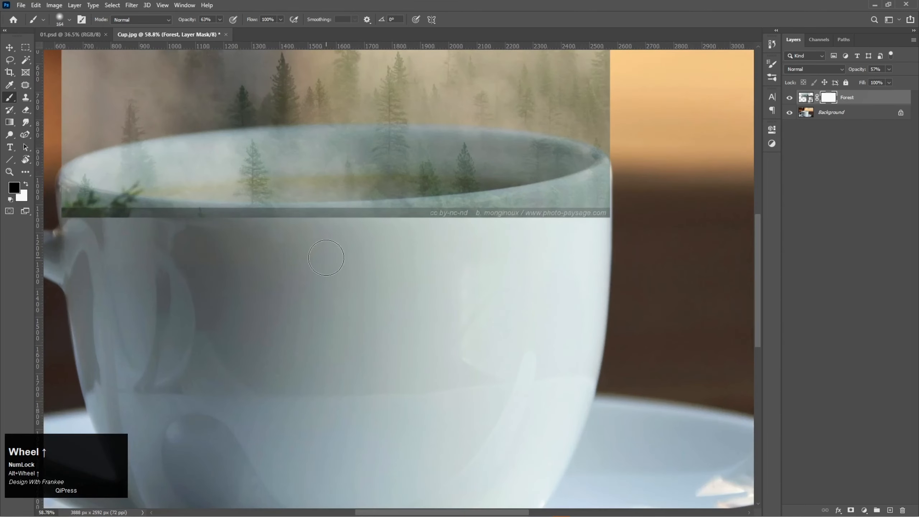
pyautogui.moveTo(326, 258); pyautogui.dragTo(392, 294)
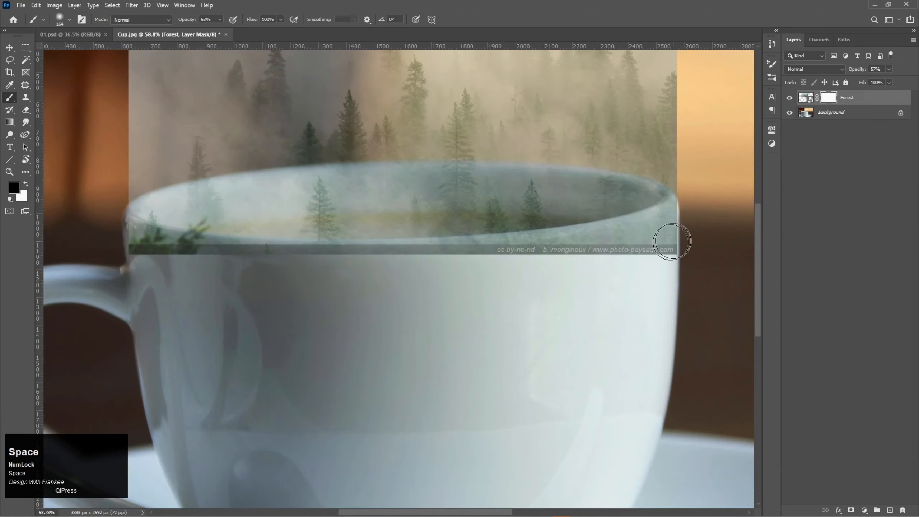
pyautogui.moveTo(684, 232)
pyautogui.mouseDown()
pyautogui.moveTo(606, 267)
pyautogui.moveTo(692, 255)
pyautogui.moveTo(603, 258)
pyautogui.moveTo(708, 246)
pyautogui.moveTo(455, 264)
pyautogui.moveTo(555, 264)
pyautogui.moveTo(444, 264)
pyautogui.moveTo(622, 263)
pyautogui.moveTo(461, 266)
pyautogui.moveTo(553, 268)
pyautogui.moveTo(520, 255)
pyautogui.moveTo(408, 266)
pyautogui.moveTo(614, 266)
pyautogui.moveTo(529, 255)
pyautogui.moveTo(670, 250)
pyautogui.moveTo(680, 217)
pyautogui.moveTo(608, 261)
pyautogui.moveTo(708, 186)
pyautogui.mouseUp()
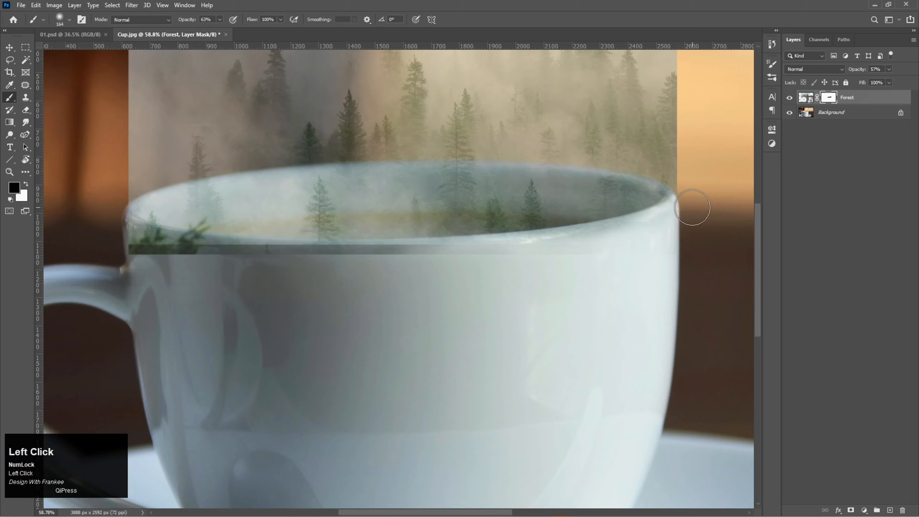
pyautogui.moveTo(684, 212)
pyautogui.mouseDown()
pyautogui.moveTo(614, 243)
pyautogui.moveTo(514, 259)
pyautogui.moveTo(305, 271)
pyautogui.moveTo(165, 253)
pyautogui.moveTo(102, 223)
pyautogui.moveTo(189, 266)
pyautogui.moveTo(116, 254)
pyautogui.moveTo(201, 272)
pyautogui.moveTo(112, 245)
pyautogui.moveTo(243, 277)
pyautogui.moveTo(263, 314)
pyautogui.mouseUp()
# Mask out the rest of the forest strip covering the cup's front along the left part of the rim
pyautogui.scroll(3, 277, 332)
pyautogui.click(88, 211)
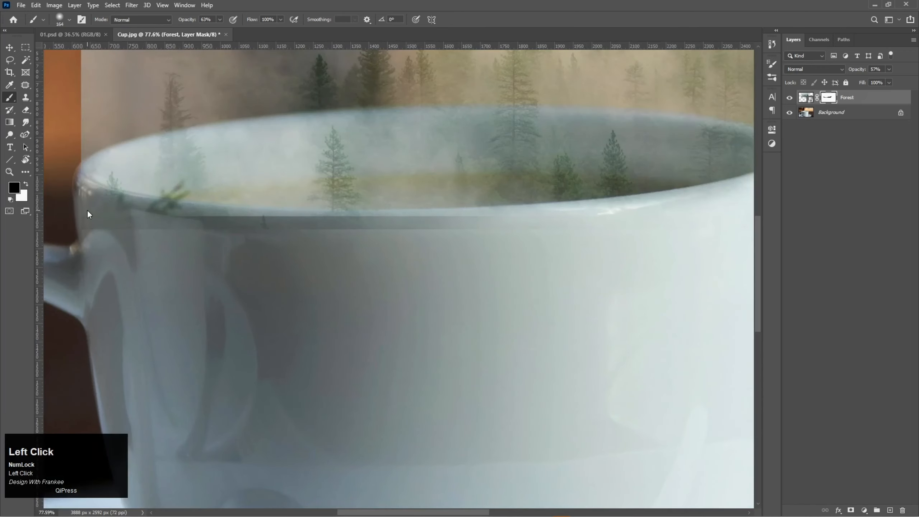
pyautogui.moveTo(201, 235)
pyautogui.mouseDown()
pyautogui.moveTo(308, 254)
pyautogui.moveTo(461, 244)
pyautogui.moveTo(387, 236)
pyautogui.moveTo(413, 240)
pyautogui.moveTo(210, 248)
pyautogui.moveTo(296, 249)
pyautogui.moveTo(90, 220)
pyautogui.moveTo(174, 234)
pyautogui.mouseUp()
pyautogui.moveTo(577, 222)
pyautogui.mouseDown()
pyautogui.moveTo(589, 251)
pyautogui.moveTo(359, 265)
pyautogui.moveTo(366, 255)
pyautogui.moveTo(305, 260)
pyautogui.moveTo(173, 243)
pyautogui.mouseUp()
pyautogui.scroll(-5, 200, 198)
pyautogui.keyDown('alt'); pyautogui.rightClick(202, 224); pyautogui.keyUp('alt')
pyautogui.scroll(-3, 235, 183)
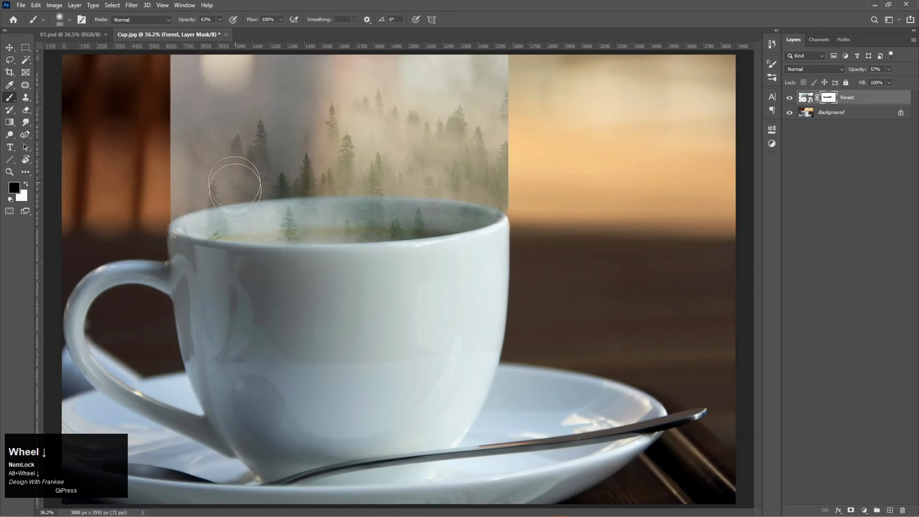
# Set the brush opacity to 51% and start fading the forest's left edge on the mask with a large soft brush
pyautogui.press('space')
pyautogui.click(257, 230)
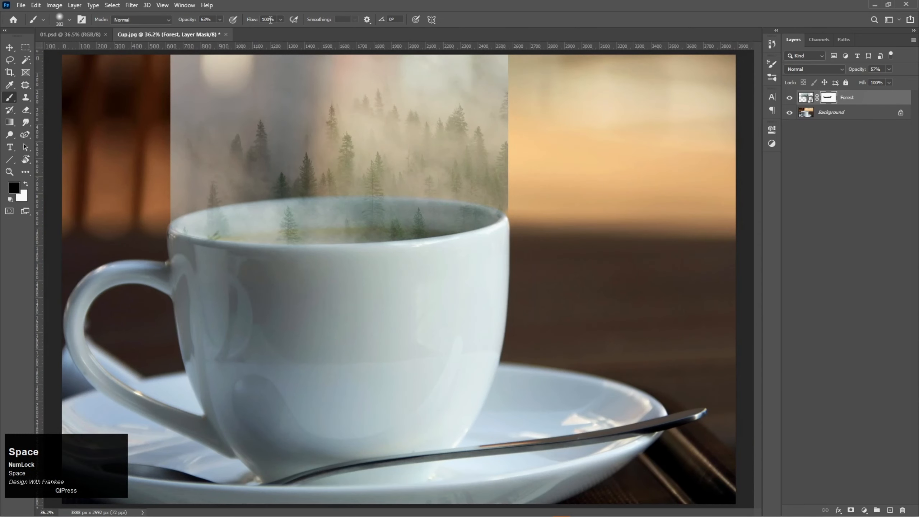
pyautogui.click(220, 19)
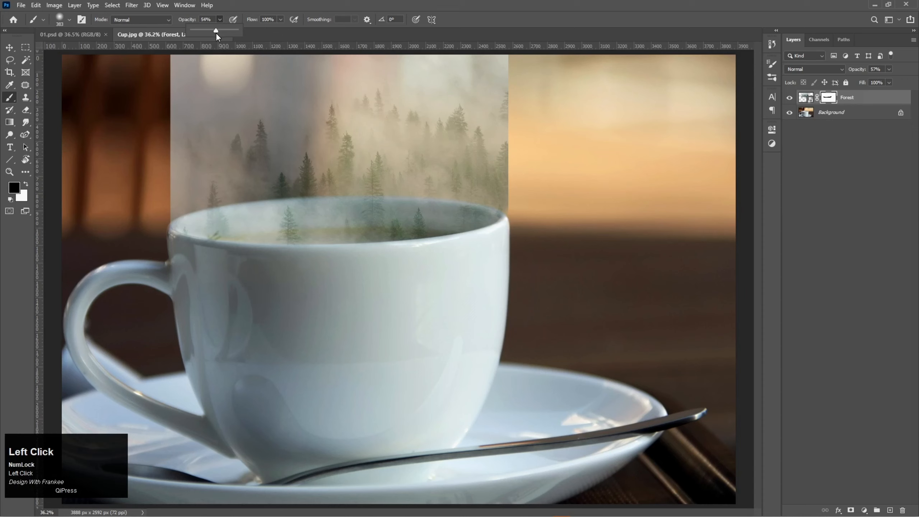
pyautogui.moveTo(217, 34); pyautogui.dragTo(216, 36)
pyautogui.moveTo(191, 160)
pyautogui.keyDown('alt'); pyautogui.mouseDown()
pyautogui.moveTo(169, 199)
pyautogui.moveTo(173, 156)
pyautogui.moveTo(210, 193)
pyautogui.moveTo(168, 177)
pyautogui.moveTo(156, 232)
pyautogui.moveTo(152, 136)
pyautogui.mouseUp(); pyautogui.keyUp('alt')
# Set the Forest layer's opacity to 100% and fade its left, upper and right edges on the mask
pyautogui.click(889, 69)
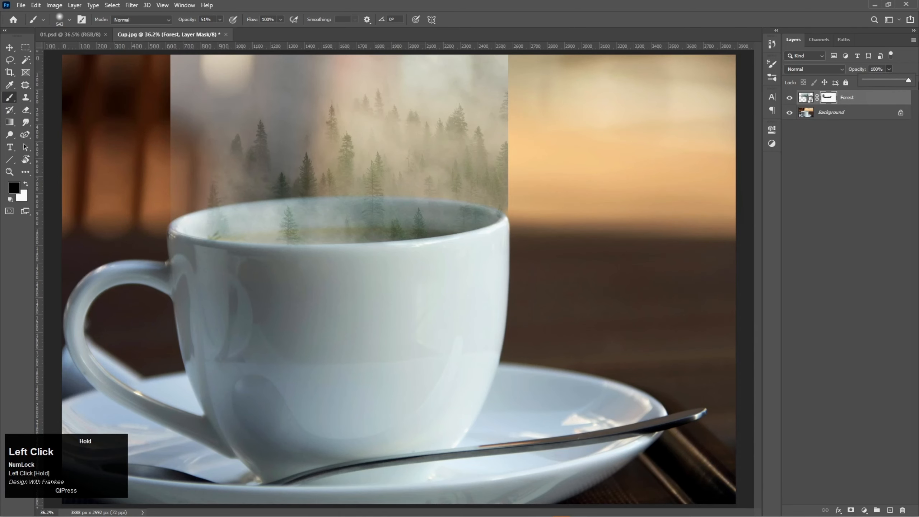
pyautogui.moveTo(889, 83); pyautogui.dragTo(912, 80)
pyautogui.scroll(-2, 155, 211)
pyautogui.moveTo(214, 203); pyautogui.dragTo(221, 105)
pyautogui.moveTo(220, 105)
pyautogui.mouseDown()
pyautogui.moveTo(425, 91)
pyautogui.moveTo(361, 86)
pyautogui.moveTo(249, 105)
pyautogui.moveTo(427, 93)
pyautogui.mouseUp()
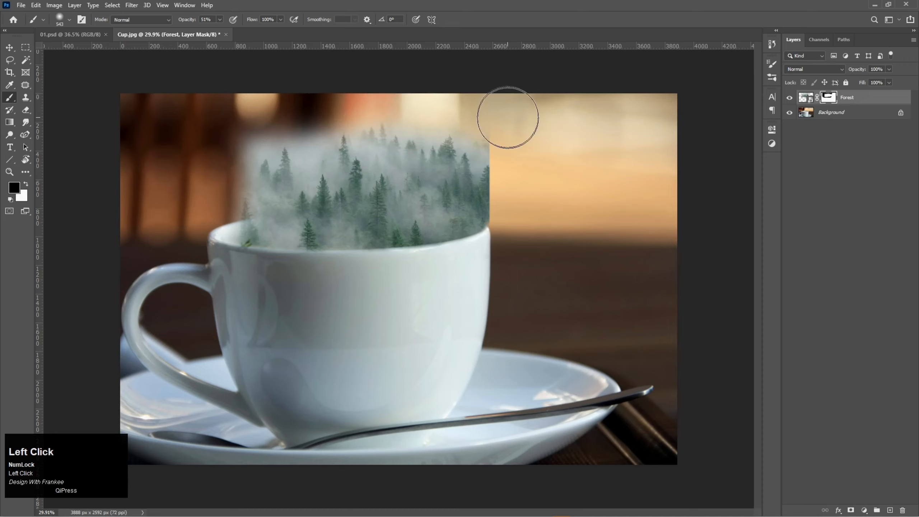
pyautogui.moveTo(509, 118)
pyautogui.mouseDown()
pyautogui.moveTo(517, 186)
pyautogui.moveTo(522, 166)
pyautogui.moveTo(514, 146)
pyautogui.moveTo(518, 226)
pyautogui.mouseUp()
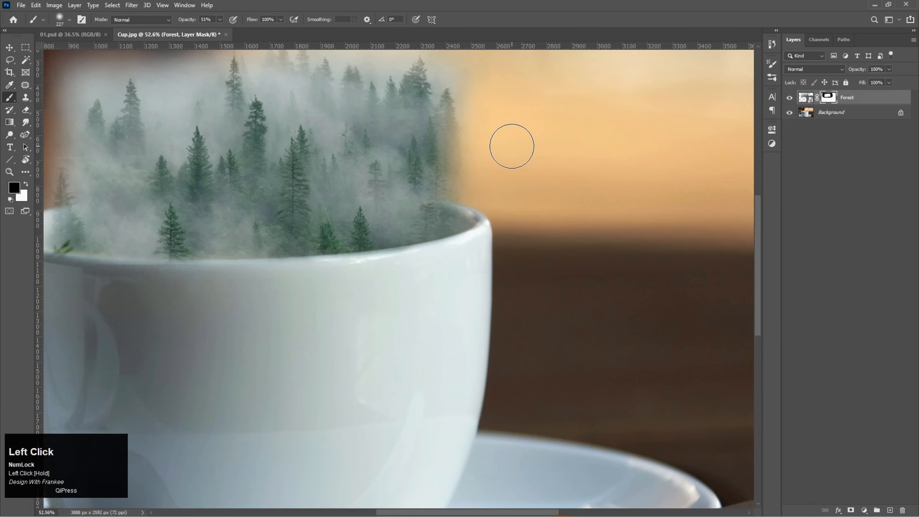
# Refine the forest's right edge and its blend around the cup rim on the mask with a smaller, about 227 px brush
pyautogui.press('space')
pyautogui.moveTo(509, 138)
pyautogui.mouseDown()
pyautogui.moveTo(497, 316)
pyautogui.moveTo(487, 233)
pyautogui.moveTo(501, 394)
pyautogui.moveTo(500, 359)
pyautogui.mouseUp()
pyautogui.moveTo(500, 359); pyautogui.dragTo(471, 217)
pyautogui.moveTo(289, 308); pyautogui.dragTo(445, 269)
pyautogui.moveTo(171, 248)
pyautogui.mouseDown()
pyautogui.moveTo(186, 206)
pyautogui.moveTo(373, 152)
pyautogui.moveTo(217, 158)
pyautogui.moveTo(391, 133)
pyautogui.mouseUp()
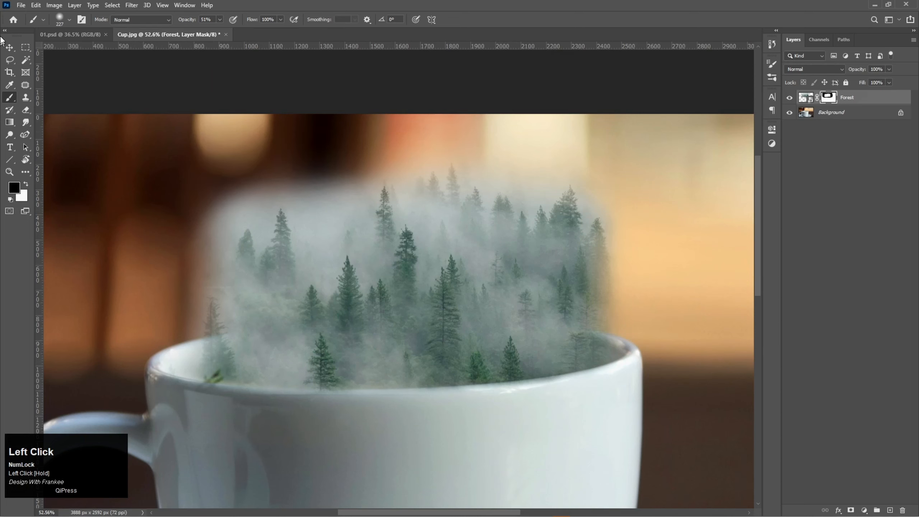
# Place the Birds 01 image from the Cup Manipulation folder, enlarge it and move it to the forest's upper right
pyautogui.click(10, 47)
pyautogui.press('v')
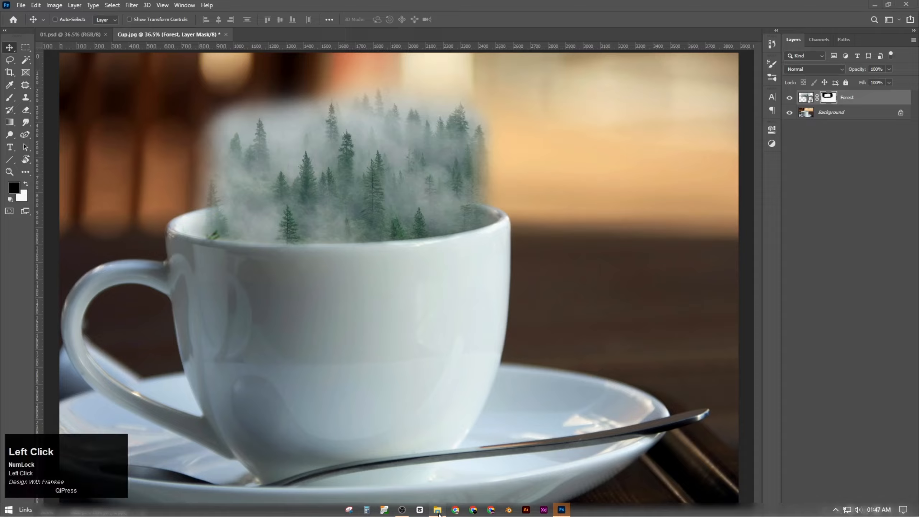
pyautogui.click(419, 512)
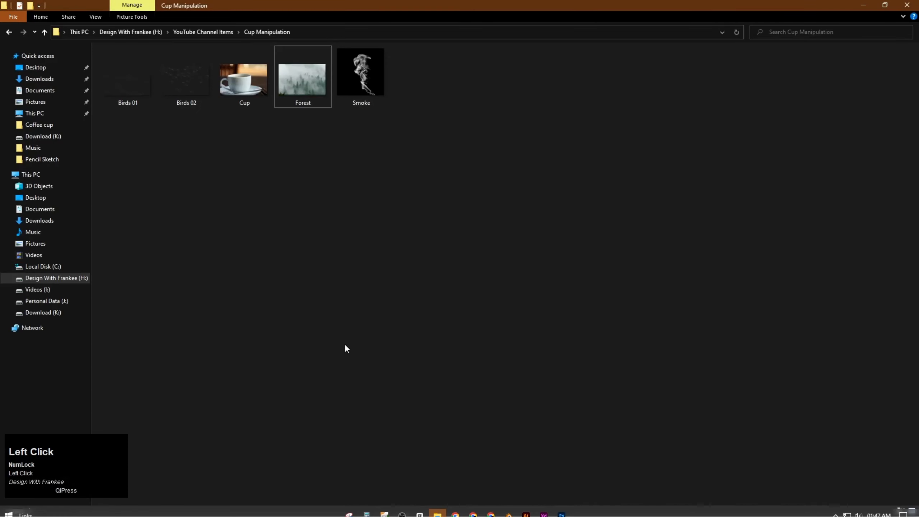
pyautogui.click(174, 85)
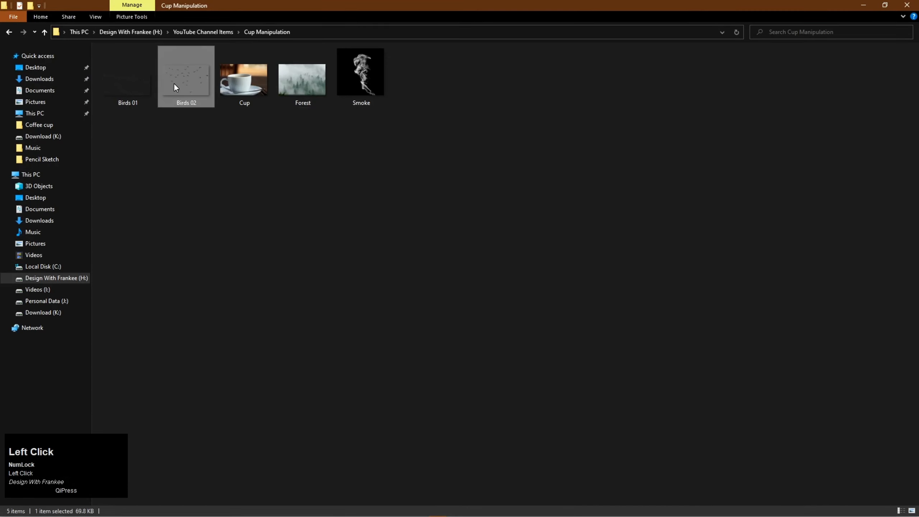
pyautogui.moveTo(133, 84); pyautogui.dragTo(438, 253)
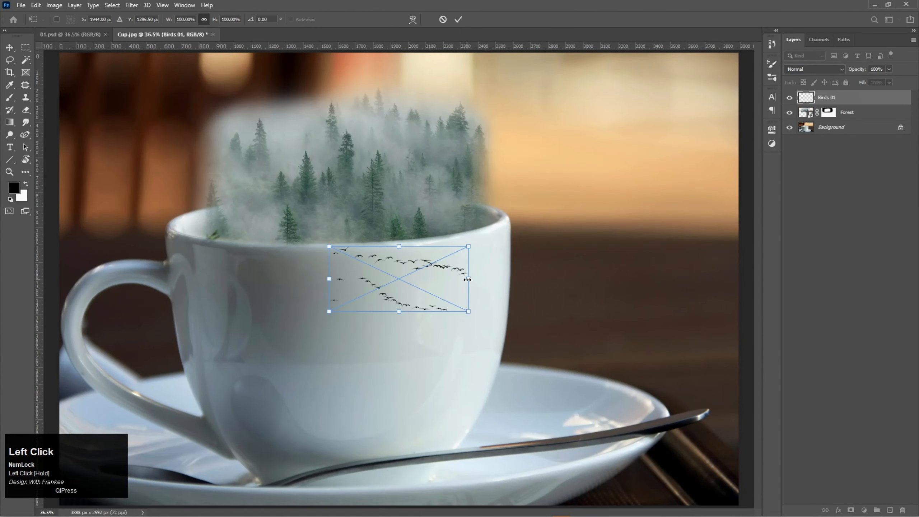
pyautogui.moveTo(467, 279); pyautogui.dragTo(537, 285)
pyautogui.moveTo(464, 286); pyautogui.dragTo(543, 139)
# Shrink the Birds 01 flock slightly, position it so it flies out of the forest's right side, and commit the placement
pyautogui.moveTo(617, 133); pyautogui.dragTo(606, 134)
pyautogui.moveTo(485, 149); pyautogui.dragTo(502, 141)
pyautogui.scroll(-1, 502, 144)
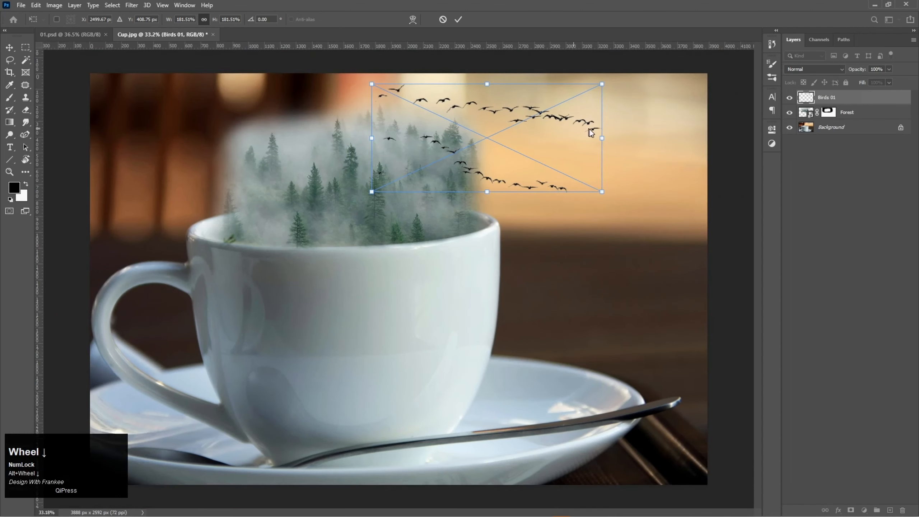
pyautogui.moveTo(601, 137); pyautogui.dragTo(583, 137)
pyautogui.moveTo(507, 144); pyautogui.dragTo(513, 138)
pyautogui.press('Return')
# Place Birds 02 above the forest at about 125% scale, rotate it about -9.6° and flip it horizontally
pyautogui.moveTo(417, 276); pyautogui.dragTo(427, 173)
pyautogui.moveTo(439, 115); pyautogui.dragTo(429, 94)
pyautogui.moveTo(382, 156); pyautogui.dragTo(385, 119)
pyautogui.rightClick(374, 125)
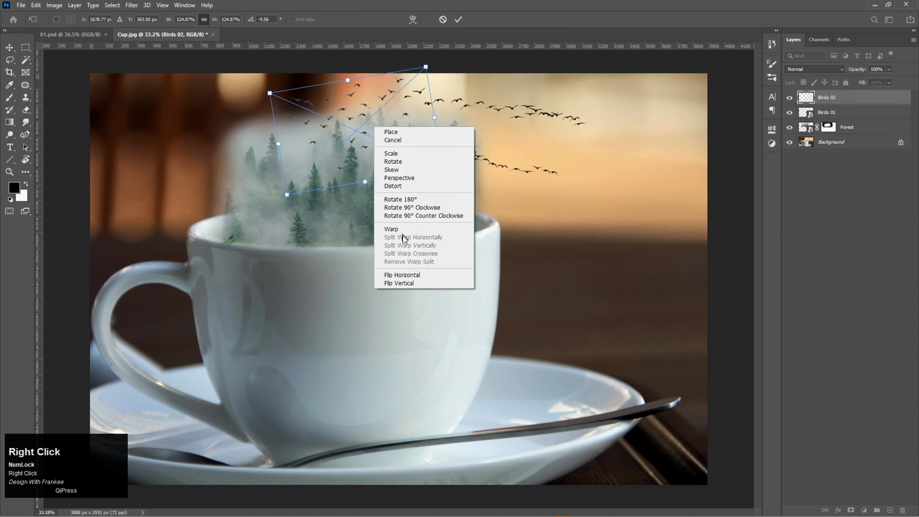
pyautogui.click(402, 275)
# Rotate the flipped Birds 02 flock, move it over the treetops beside the other birds, and commit the placement
pyautogui.moveTo(368, 140); pyautogui.dragTo(351, 138)
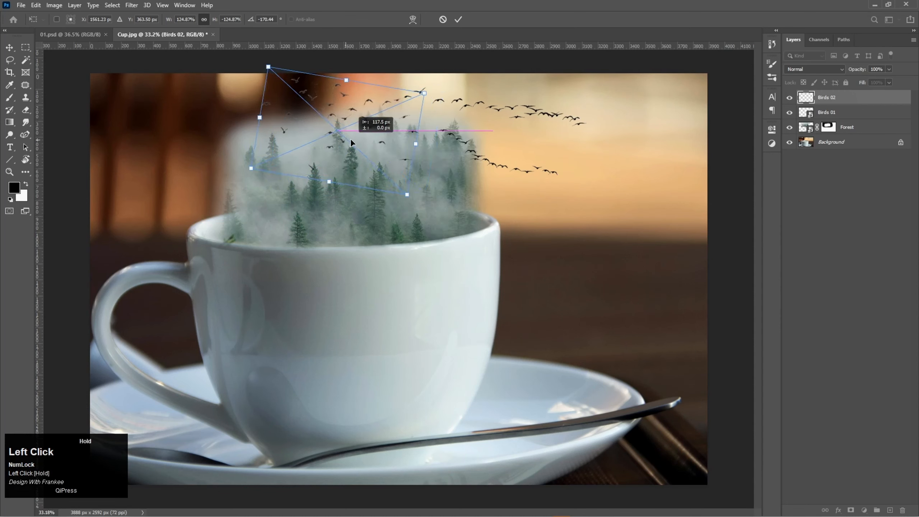
pyautogui.moveTo(429, 81); pyautogui.dragTo(418, 62)
pyautogui.moveTo(372, 118); pyautogui.dragTo(370, 145)
pyautogui.doubleClick(396, 132)
# Scale the Birds 02 flock down with Free Transform and shift it slightly up and right over the treetops
pyautogui.hotkey('ctrl', 't')
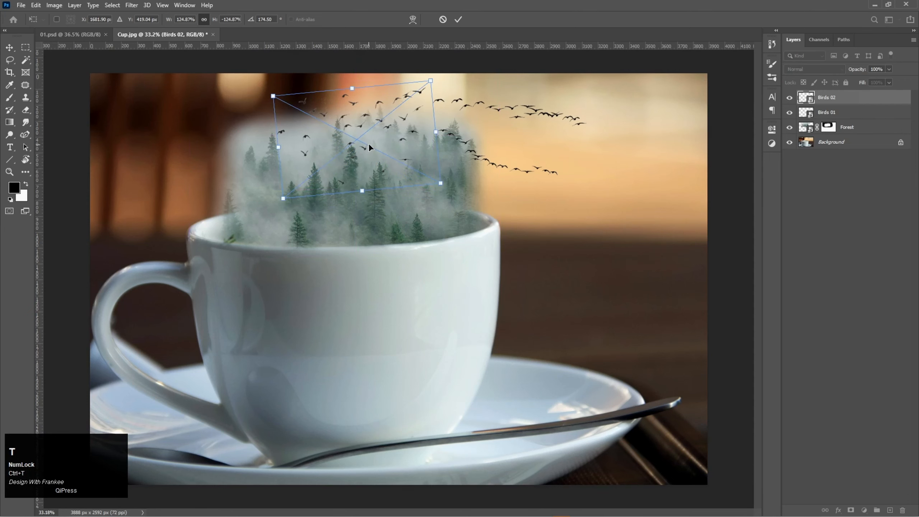
pyautogui.moveTo(441, 184); pyautogui.dragTo(405, 165)
pyautogui.moveTo(368, 149); pyautogui.dragTo(382, 140)
pyautogui.doubleClick(383, 140)
# Place the Smoke image from the Cup Manipulation folder and enlarge it over the forest's left side
pyautogui.moveTo(494, 516)
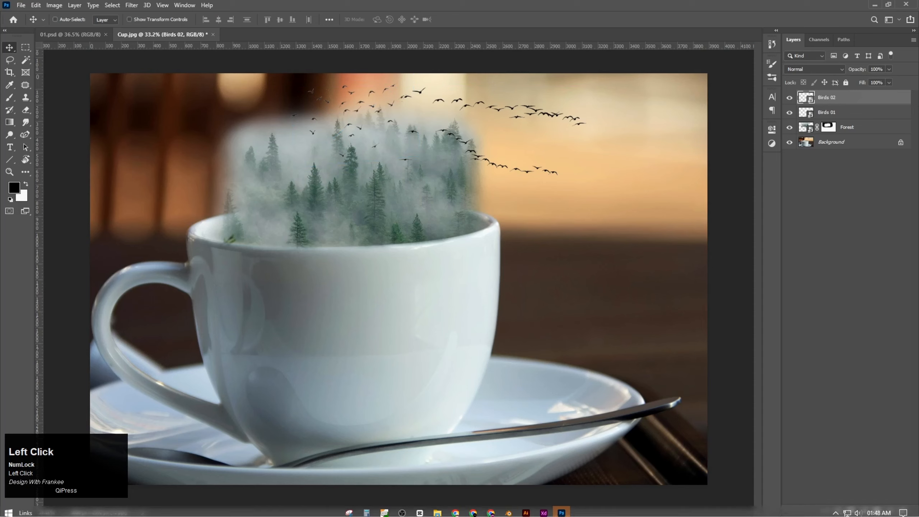
pyautogui.click(438, 510)
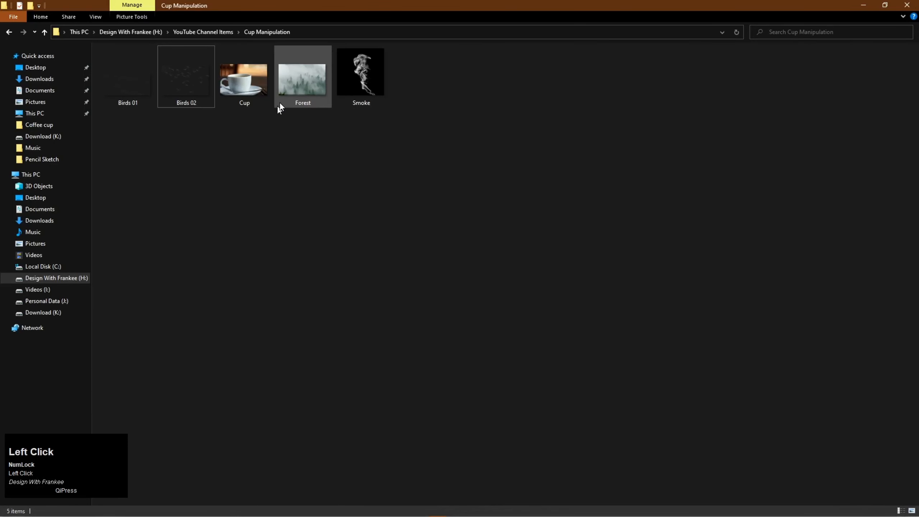
pyautogui.moveTo(348, 88); pyautogui.dragTo(265, 207)
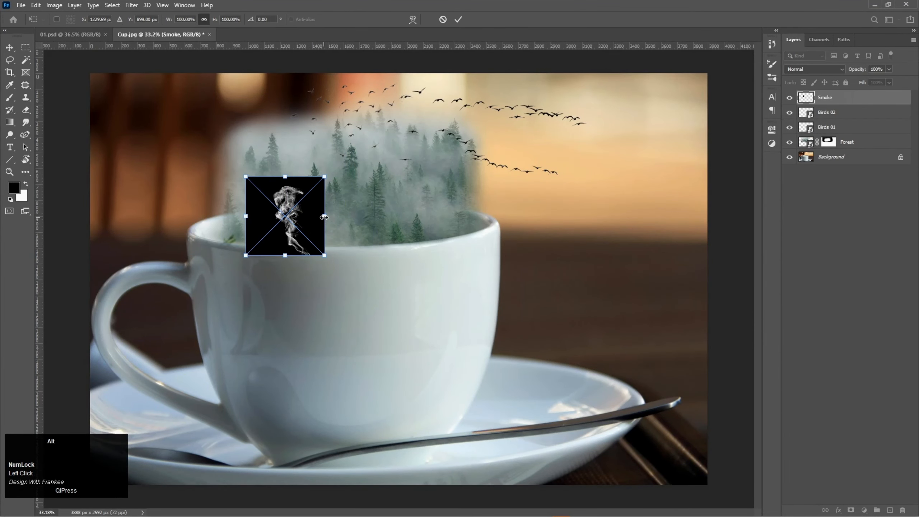
pyautogui.moveTo(327, 214); pyautogui.dragTo(278, 207)
pyautogui.press('Return')
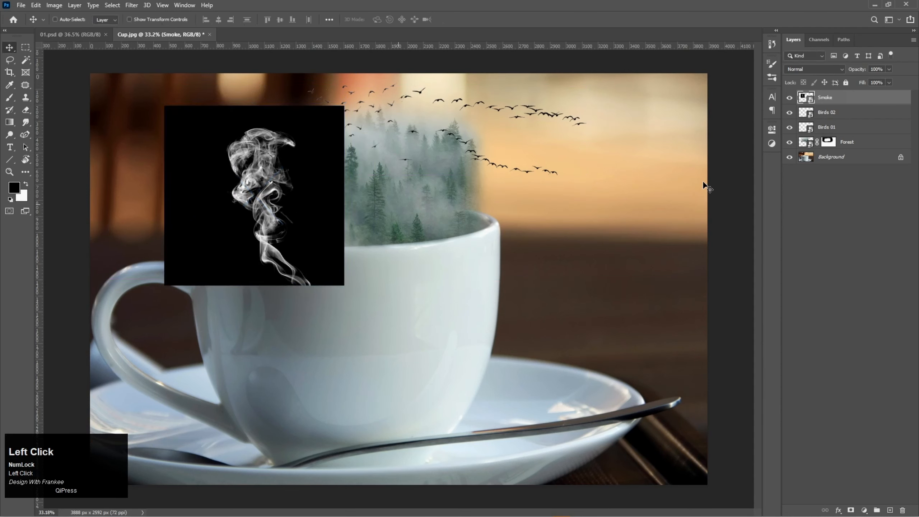
# Set the Smoke layer's blending mode to Screen and move the smoke over the left part of the forest
pyautogui.click(815, 69)
pyautogui.click(802, 154)
pyautogui.moveTo(282, 272); pyautogui.dragTo(306, 261)
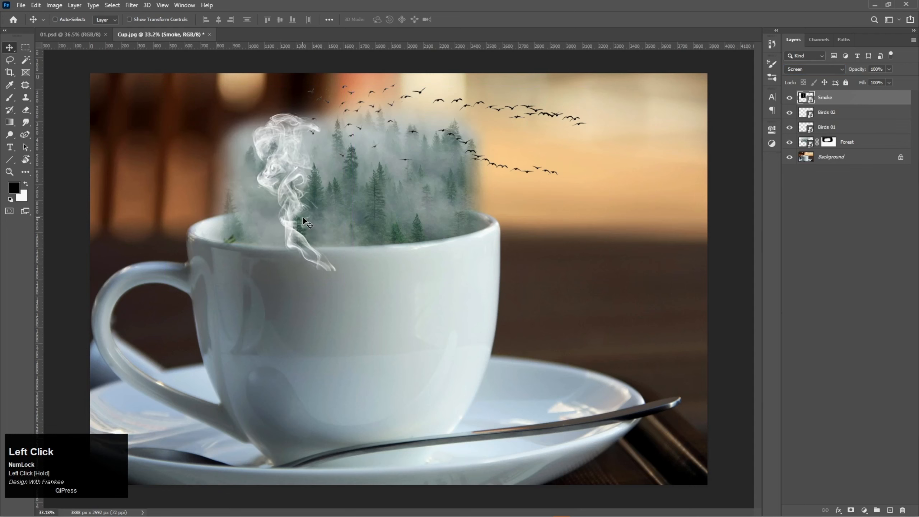
# Scale the smoke to about 264% with Free Transform and position it over the forest's left edge and cup rim
pyautogui.moveTo(303, 217); pyautogui.dragTo(286, 238)
pyautogui.hotkey('ctrl', 't')
pyautogui.moveTo(359, 207); pyautogui.dragTo(374, 208)
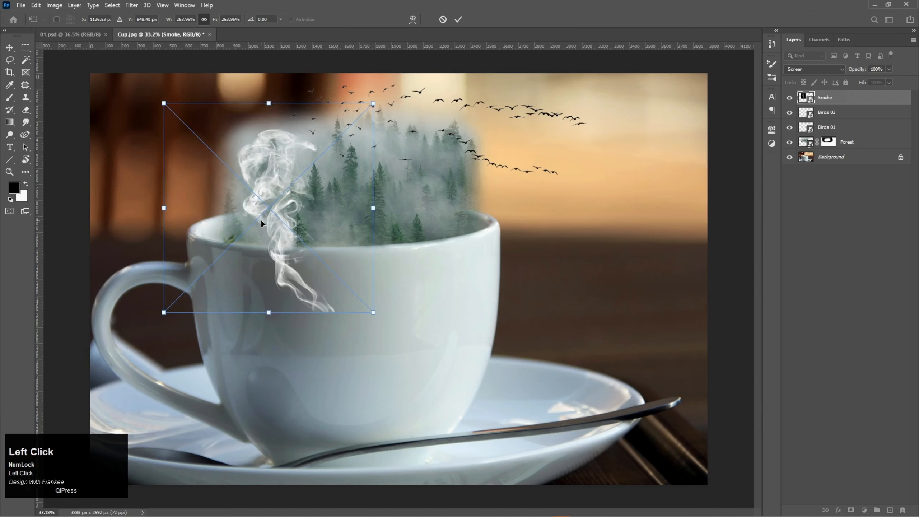
pyautogui.moveTo(260, 219); pyautogui.dragTo(240, 203)
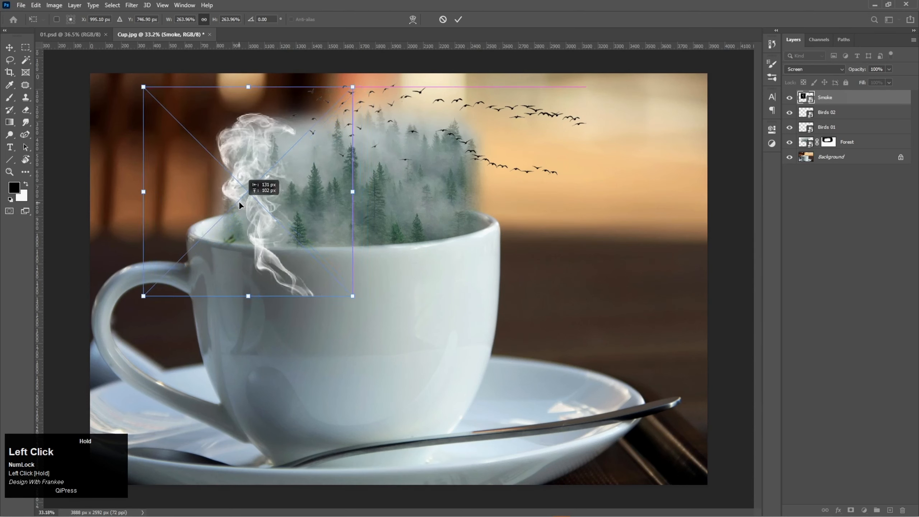
pyautogui.doubleClick(239, 203)
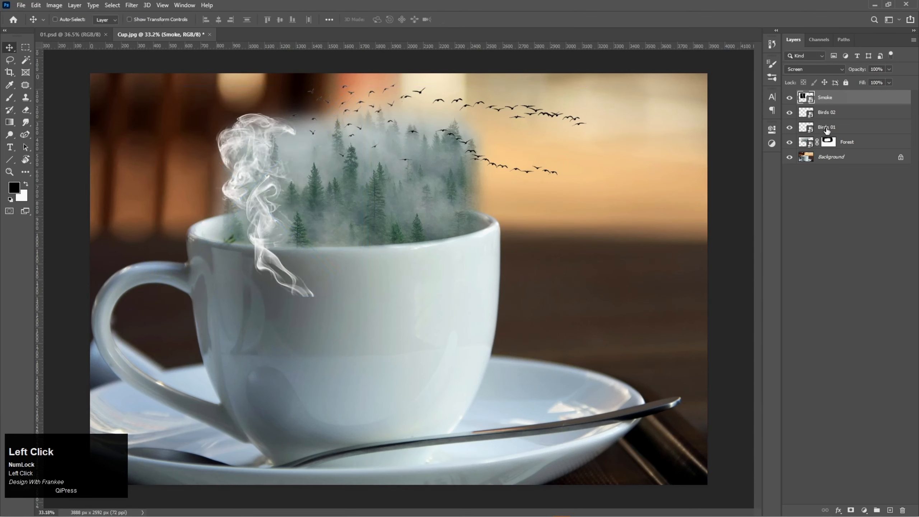
# Add a layer mask to the Smoke layer and brush away the smoke hanging over the cup's outer wall
pyautogui.click(851, 510)
pyautogui.press('b')
pyautogui.scroll(6, 304, 275)
pyautogui.moveTo(319, 310)
pyautogui.mouseDown()
pyautogui.moveTo(221, 248)
pyautogui.moveTo(240, 251)
pyautogui.moveTo(216, 248)
pyautogui.moveTo(240, 272)
pyautogui.moveTo(267, 251)
pyautogui.mouseUp()
pyautogui.press('v')
pyautogui.hotkey('ctrl', '0')
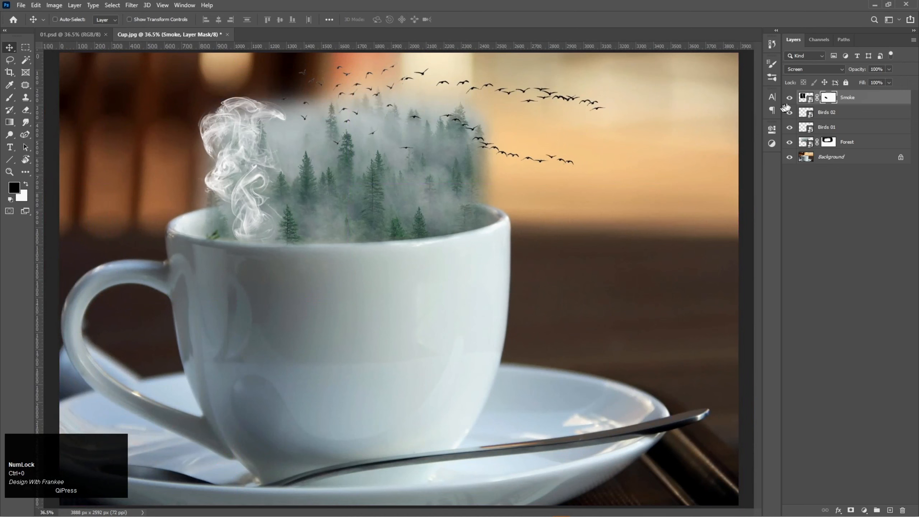
# Lower the Smoke layer's opacity to 63% and duplicate the layer
pyautogui.click(889, 69)
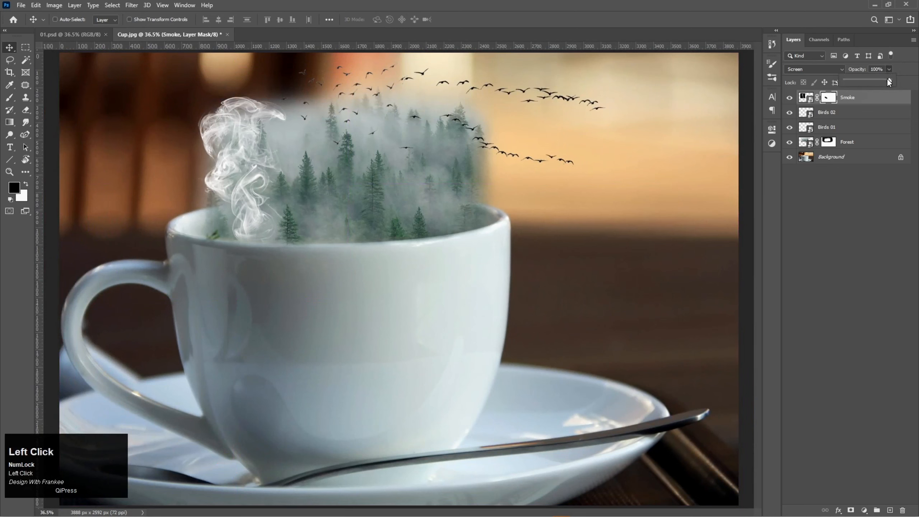
pyautogui.moveTo(889, 79); pyautogui.dragTo(876, 79)
pyautogui.moveTo(847, 97); pyautogui.dragTo(889, 509)
# Move the smoke copy toward the middle of the forest and rotate it clockwise with Free Transform
pyautogui.moveTo(257, 195); pyautogui.dragTo(334, 232)
pyautogui.hotkey('ctrl', 't')
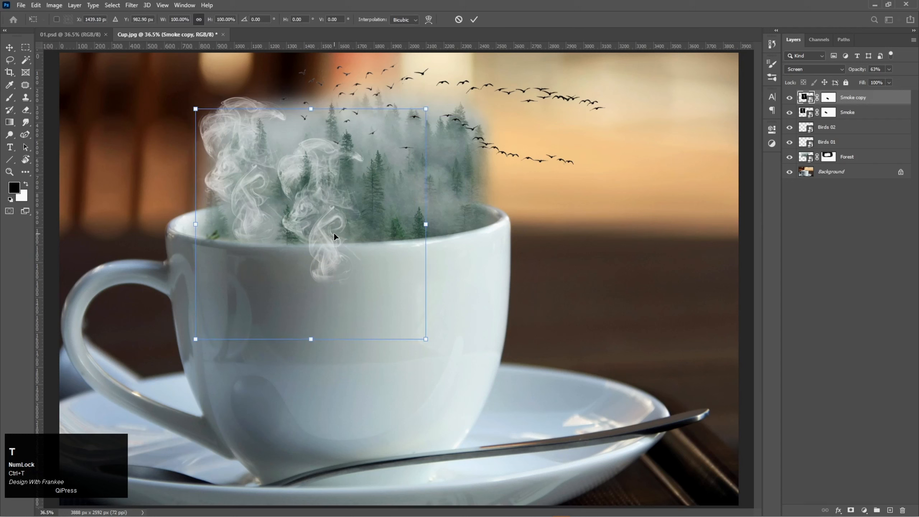
pyautogui.click(453, 100)
pyautogui.moveTo(453, 100); pyautogui.dragTo(466, 123)
pyautogui.moveTo(314, 233)
pyautogui.mouseDown()
pyautogui.moveTo(289, 232)
pyautogui.moveTo(309, 240)
pyautogui.mouseUp()
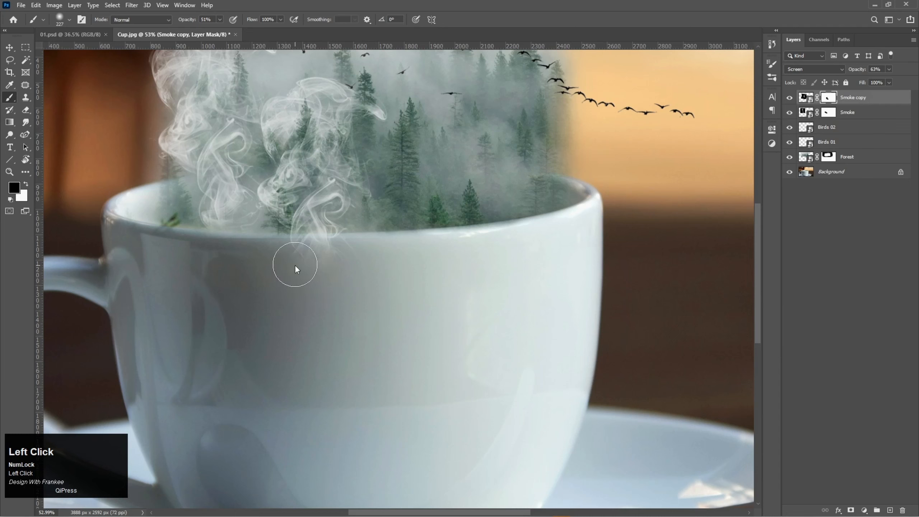
# Mask the smoke copy where it overlaps the cup's front below the rim and set its opacity to 48%
pyautogui.moveTo(295, 264)
pyautogui.mouseDown()
pyautogui.moveTo(344, 256)
pyautogui.moveTo(214, 258)
pyautogui.mouseUp()
pyautogui.moveTo(340, 269)
pyautogui.mouseDown()
pyautogui.moveTo(351, 265)
pyautogui.moveTo(310, 257)
pyautogui.moveTo(347, 257)
pyautogui.moveTo(339, 259)
pyautogui.mouseUp()
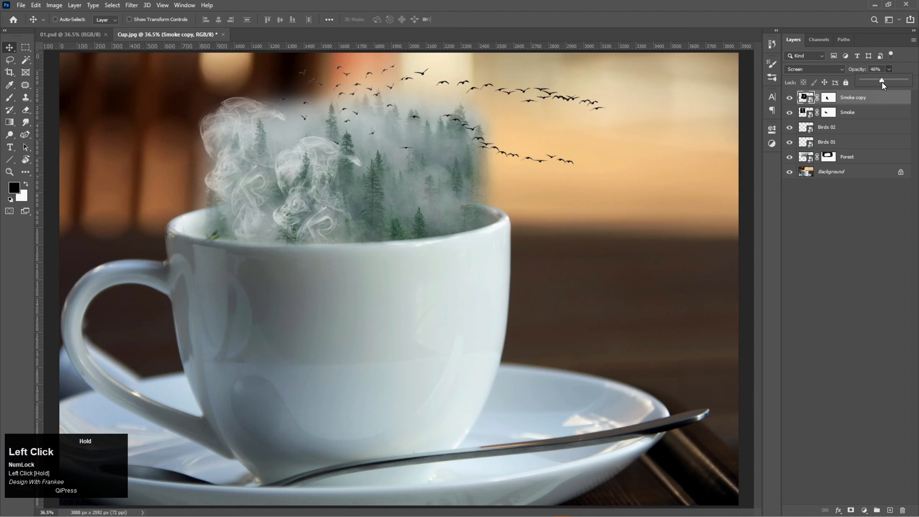
pyautogui.moveTo(883, 81); pyautogui.dragTo(884, 104)
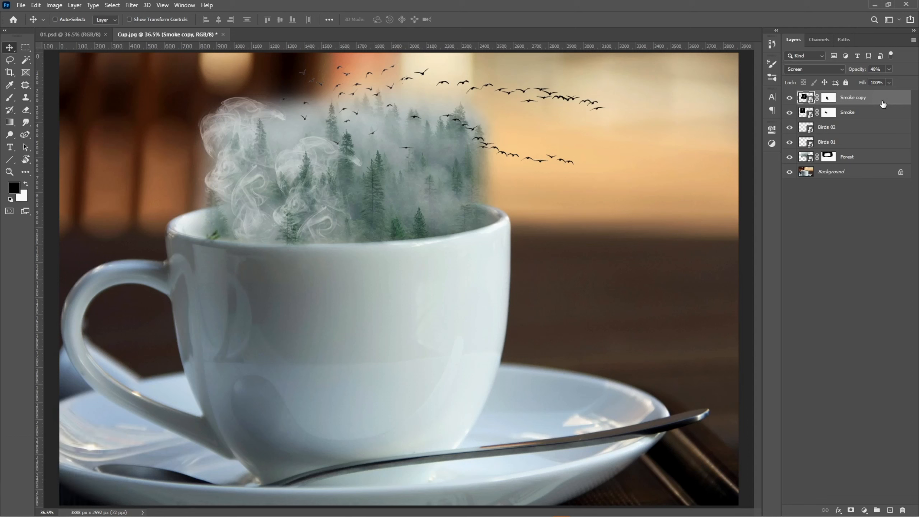
# Add a Black & White adjustment layer directly above the Background and set its opacity to 71%
pyautogui.click(857, 173)
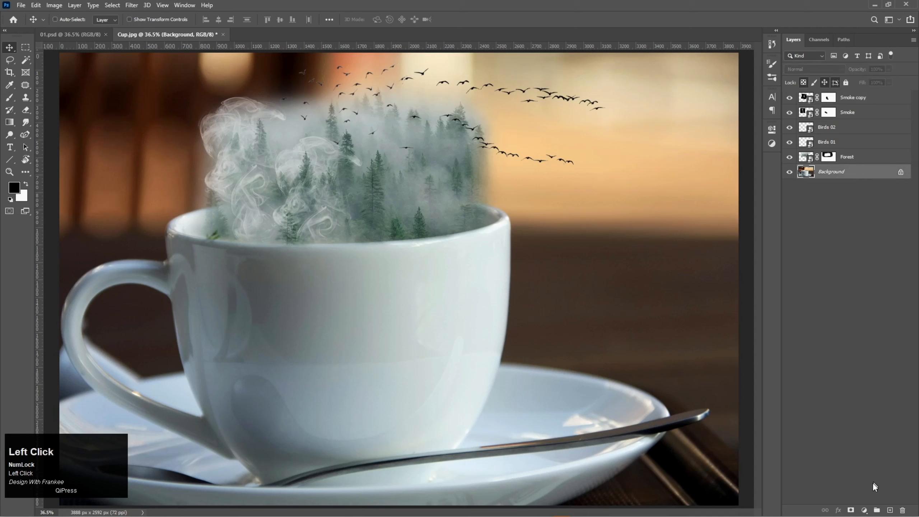
pyautogui.click(870, 508)
pyautogui.click(868, 431)
pyautogui.click(748, 126)
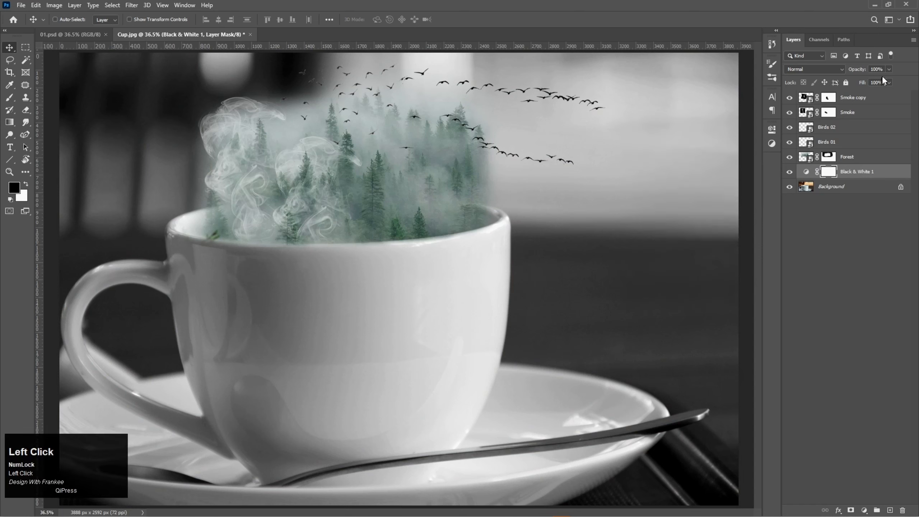
pyautogui.click(889, 69)
pyautogui.moveTo(890, 81); pyautogui.dragTo(874, 79)
# Add a Color Lookup adjustment layer above Black & White and apply a cool, bluish 3D LUT
pyautogui.click(865, 511)
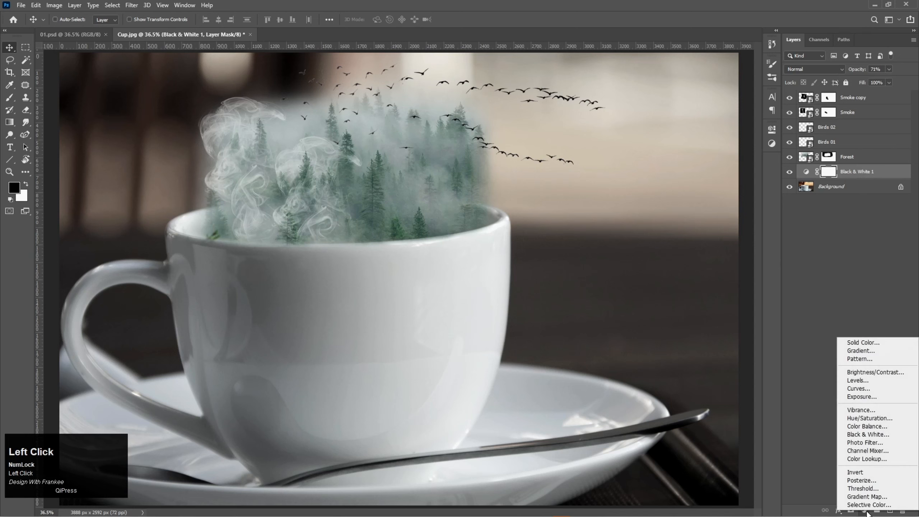
pyautogui.click(866, 460)
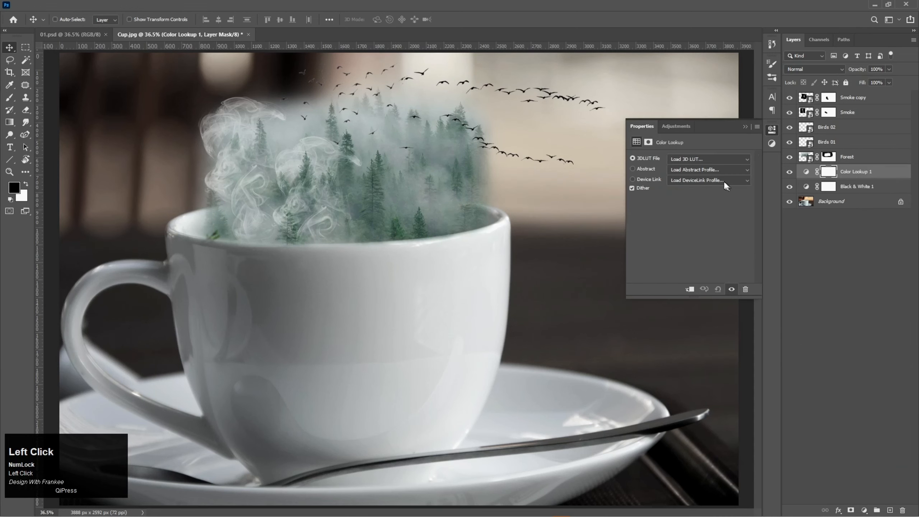
pyautogui.click(712, 158)
pyautogui.click(698, 352)
pyautogui.click(745, 126)
# Add a Hue/Saturation adjustment layer above the smoke copy and set Saturation to -30
pyautogui.click(861, 94)
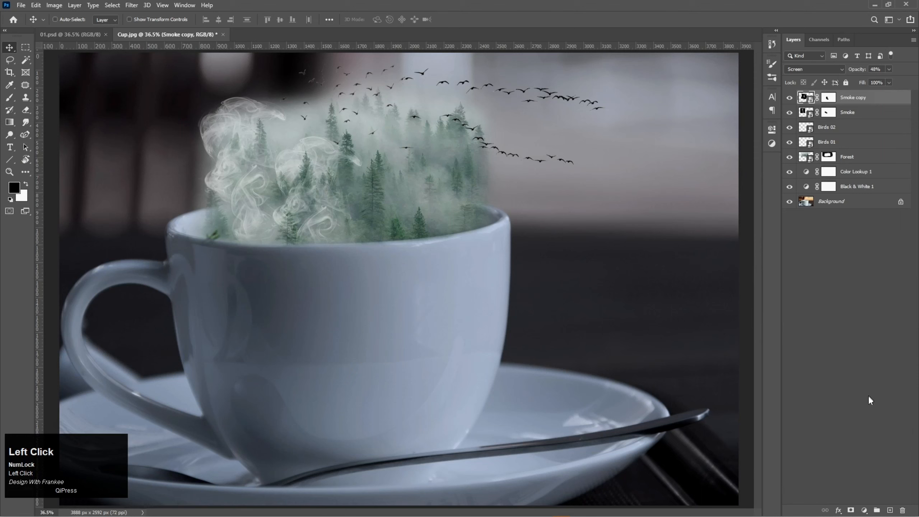
pyautogui.click(865, 510)
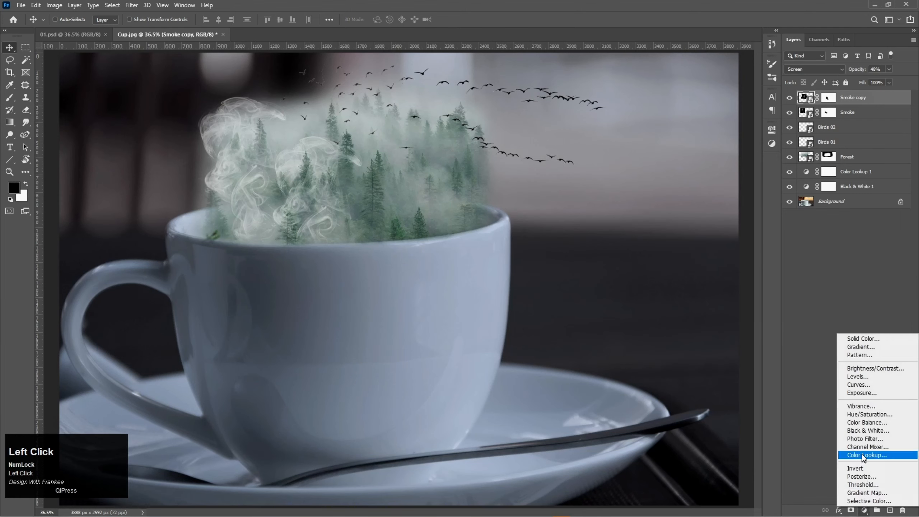
pyautogui.click(864, 415)
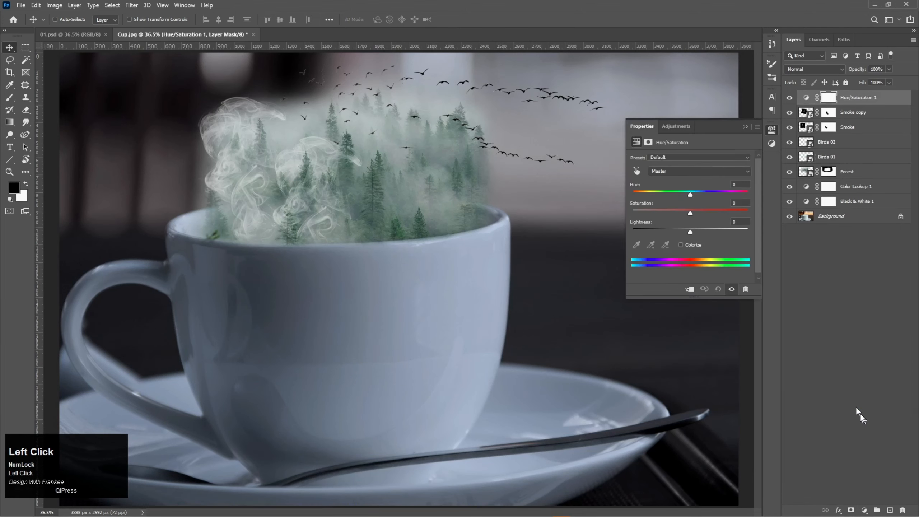
pyautogui.moveTo(691, 212); pyautogui.dragTo(678, 213)
# Add a Curves adjustment layer above Hue/Saturation and pull the lower part of the curve slightly down
pyautogui.click(865, 510)
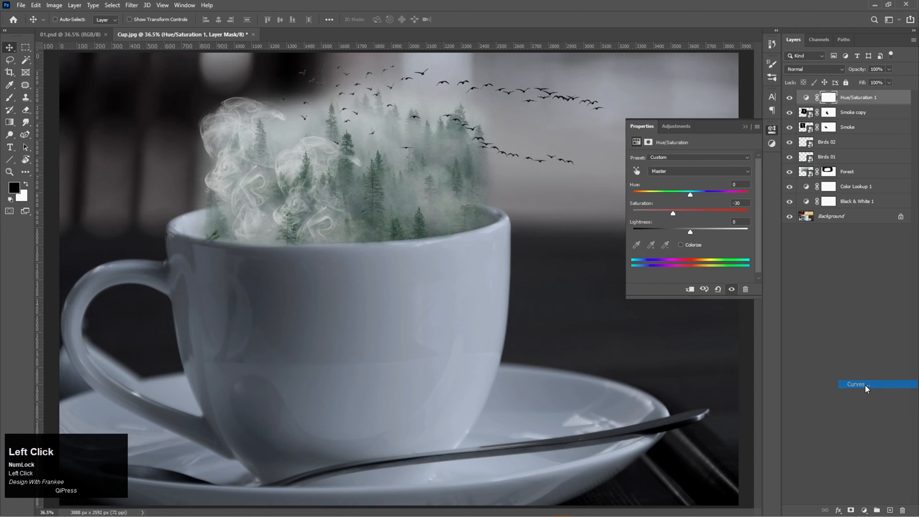
pyautogui.click(865, 385)
pyautogui.moveTo(676, 254)
pyautogui.mouseDown()
pyautogui.moveTo(722, 207)
pyautogui.moveTo(676, 255)
pyautogui.mouseUp()
pyautogui.click(745, 128)
# Add a second Color Lookup adjustment layer between Hue/Saturation and Curves, with its opacity at about 63%
pyautogui.click(859, 113)
pyautogui.click(865, 511)
pyautogui.click(890, 70)
pyautogui.moveTo(891, 80); pyautogui.dragTo(875, 81)
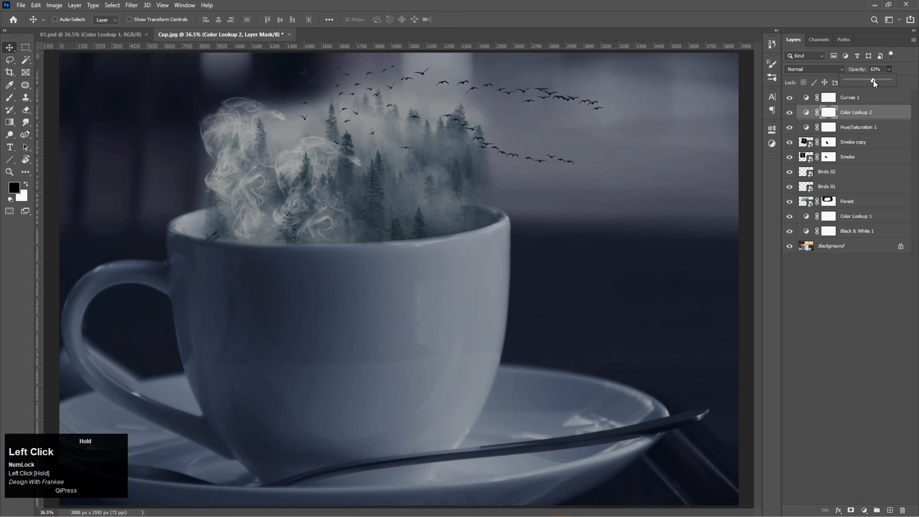
# Add a Brightness/Contrast adjustment layer on top with Brightness 11 and Contrast 17
pyautogui.click(859, 97)
pyautogui.click(865, 510)
pyautogui.click(883, 336)
pyautogui.moveTo(691, 204)
pyautogui.mouseDown()
pyautogui.moveTo(698, 204)
pyautogui.moveTo(695, 188)
pyautogui.mouseUp()
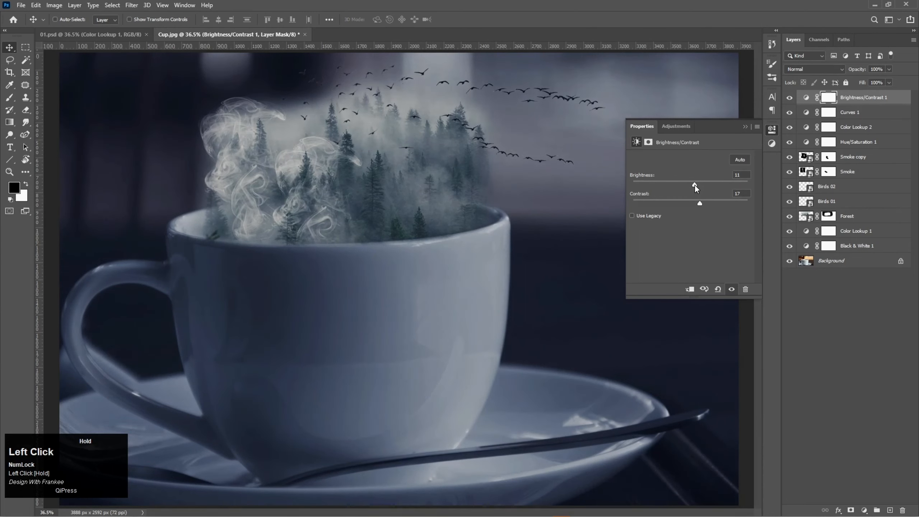
pyautogui.moveTo(695, 186); pyautogui.dragTo(695, 186)
pyautogui.click(746, 128)
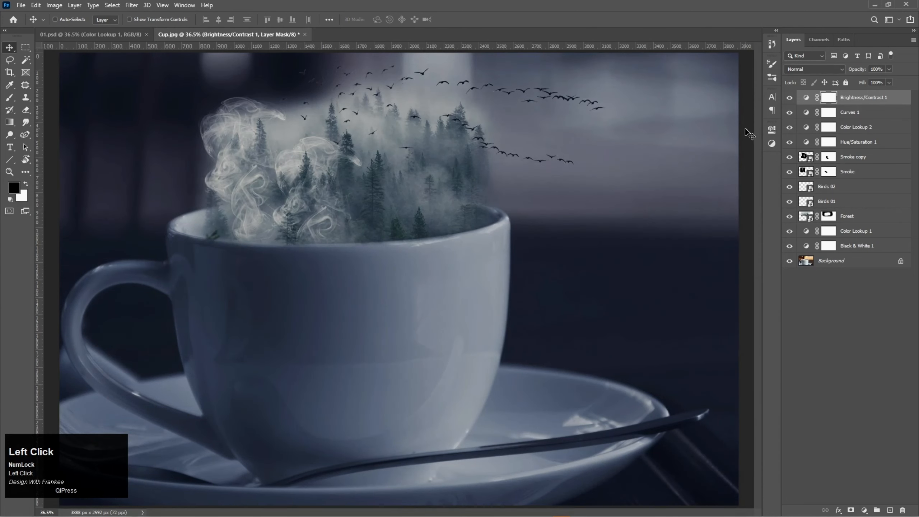
# Recheck the Black & White layer's settings and opacity, and set the Color Lookup 1 layer's opacity to 51%
pyautogui.click(807, 247)
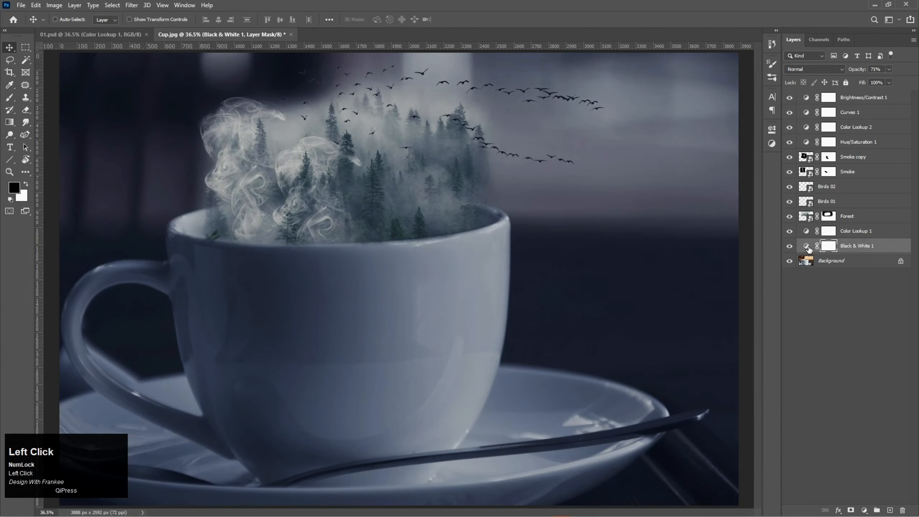
pyautogui.click(807, 246)
pyautogui.click(889, 69)
pyautogui.moveTo(892, 81)
pyautogui.mouseDown()
pyautogui.moveTo(877, 80)
pyautogui.moveTo(891, 80)
pyautogui.mouseUp()
pyautogui.click(857, 231)
pyautogui.click(890, 69)
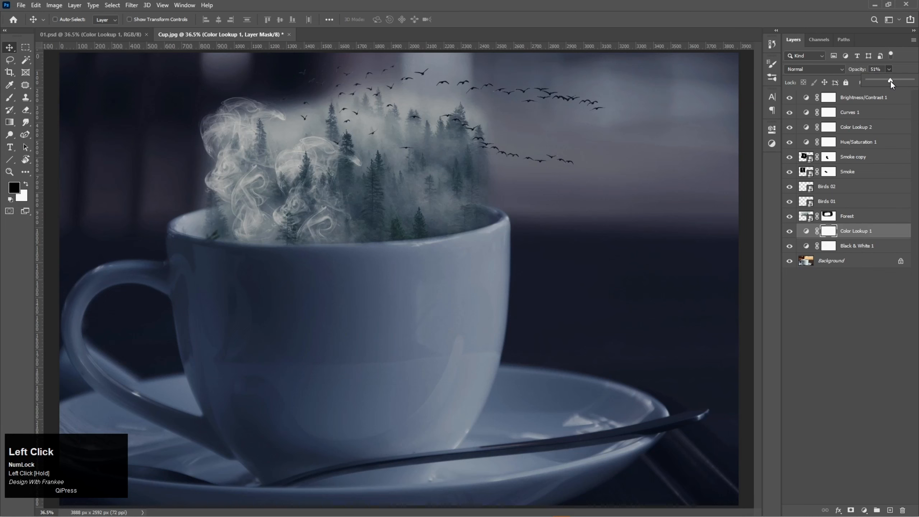
# Set the Brightness/Contrast adjustment to Brightness 8 and Contrast 13, and deselect all layers
pyautogui.click(893, 100)
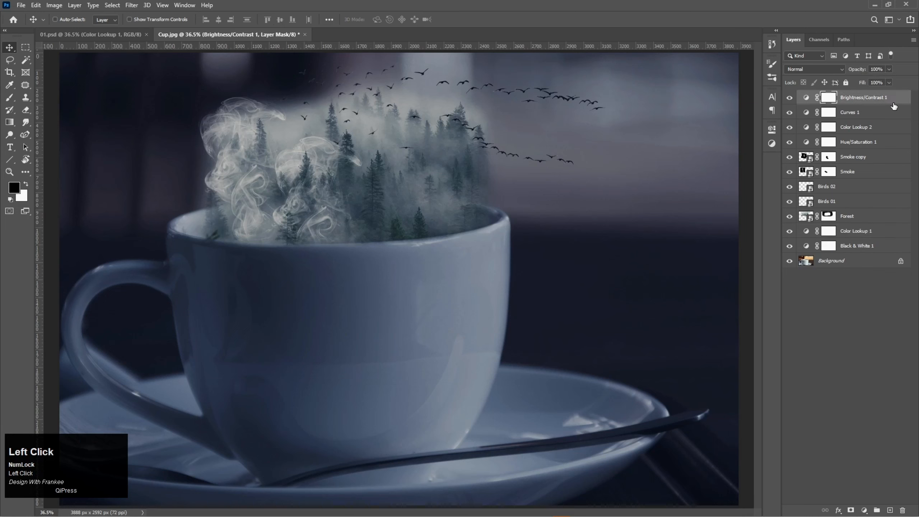
pyautogui.doubleClick(807, 97)
pyautogui.moveTo(700, 202); pyautogui.dragTo(692, 185)
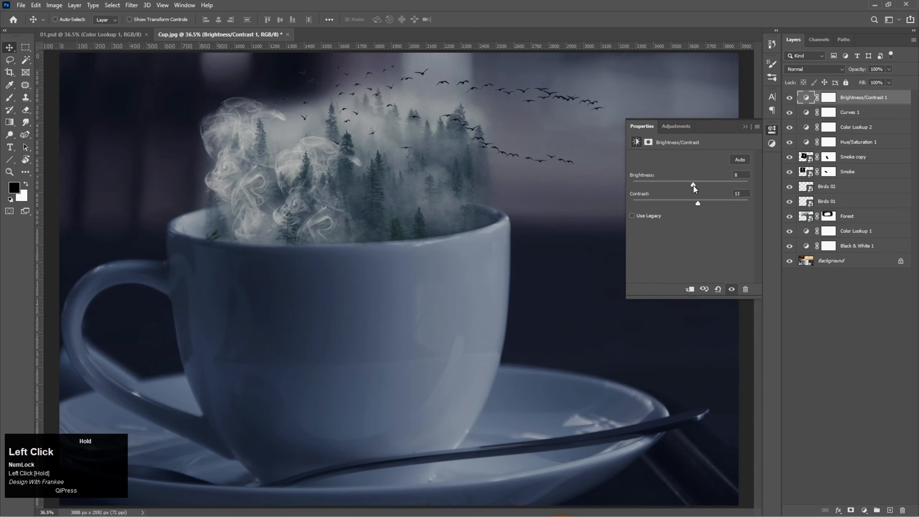
pyautogui.click(744, 127)
pyautogui.click(869, 115)
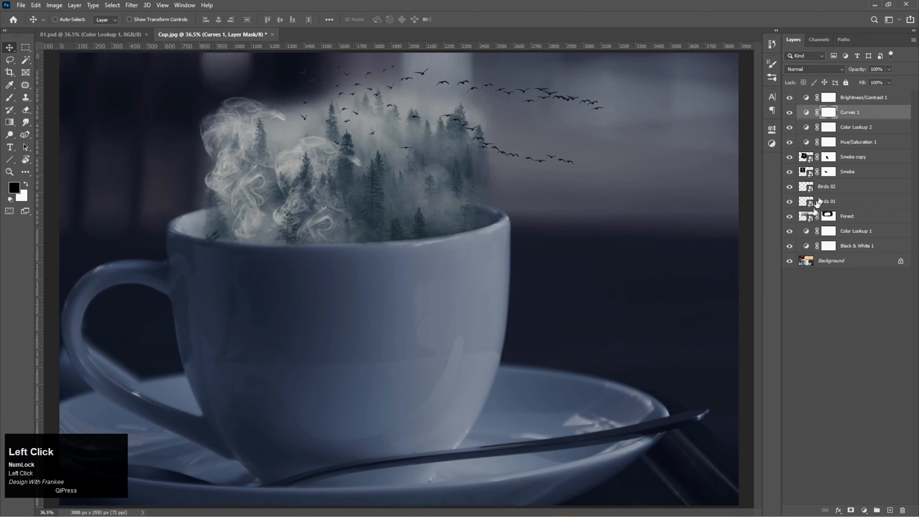
pyautogui.click(797, 281)
pyautogui.hotkey('ctrl', '0')
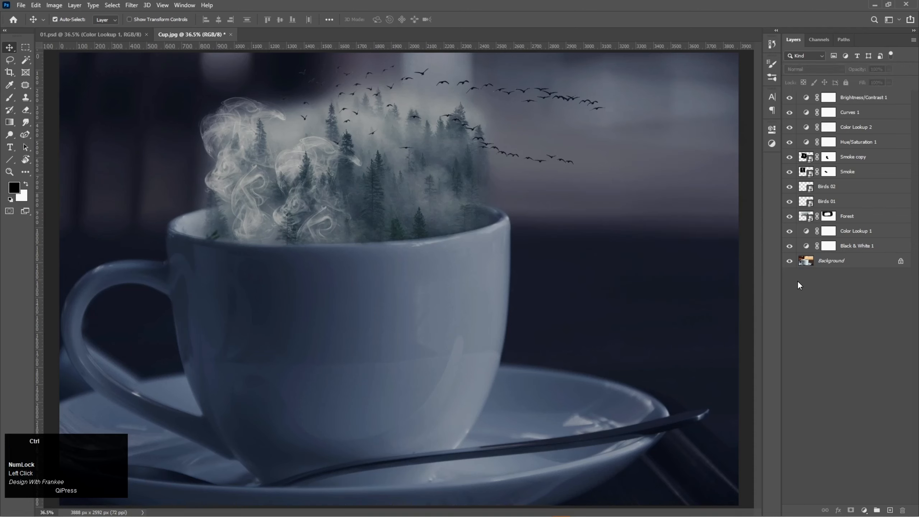